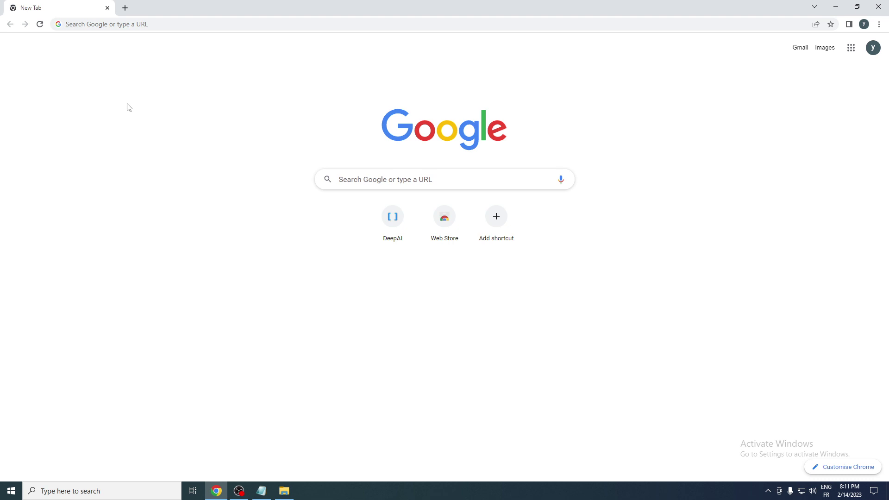
- Search Google for 'pixary ai' from the Chrome address bar
click(147, 25)
text(po)
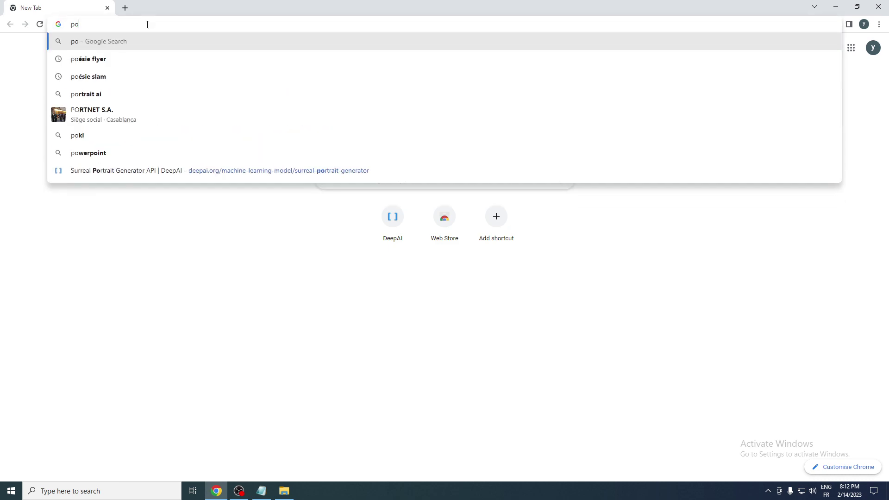
key(BackSpace)
key(BackSpace)
text(pixary ai)
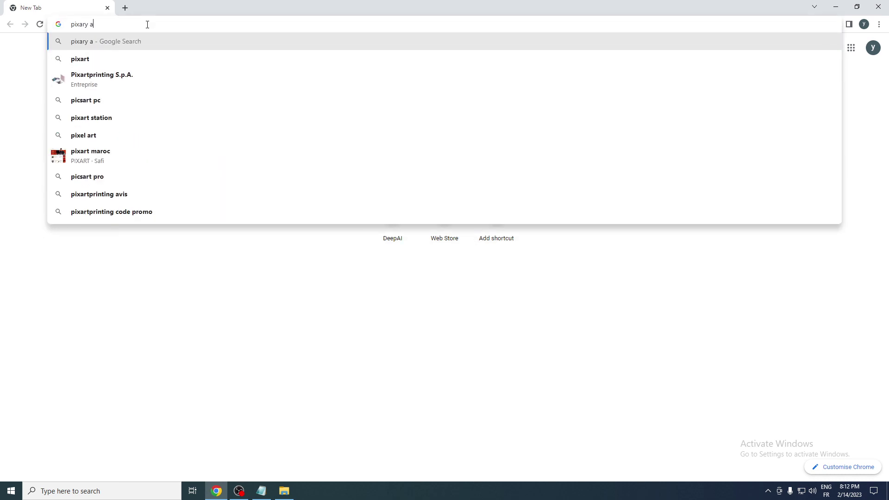
key(Return)
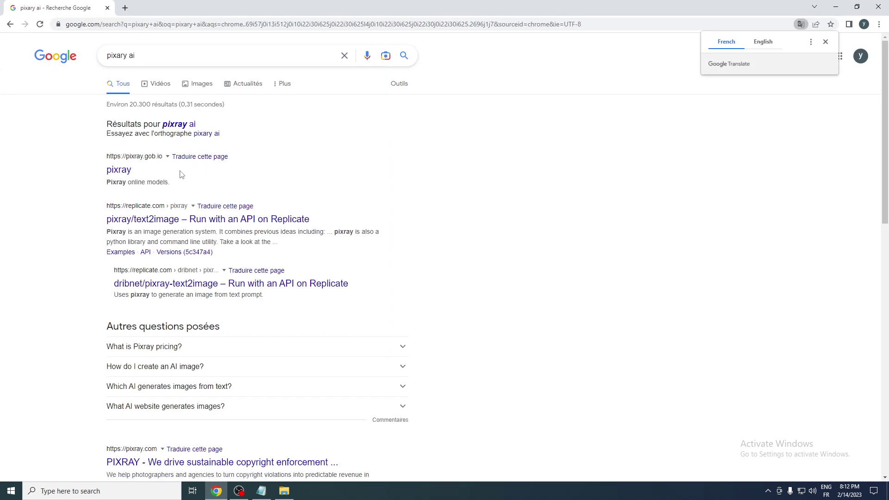
- Open the pixray.gob.io result to view the pixray models list
click(115, 171)
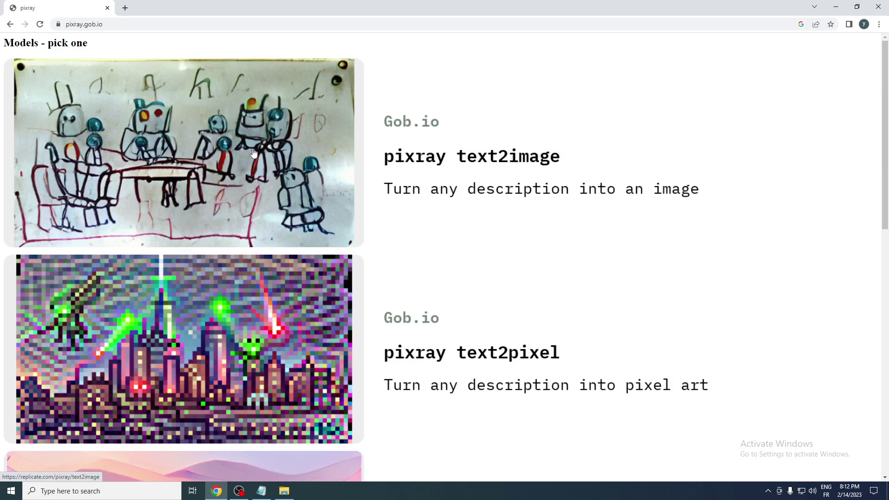
mouse_move(886, 101)
mouse_down()
mouse_move(867, 362)
mouse_move(869, 88)
mouse_up()
mouse_move(885, 79)
mouse_down()
mouse_move(823, 187)
mouse_move(815, 145)
mouse_up()
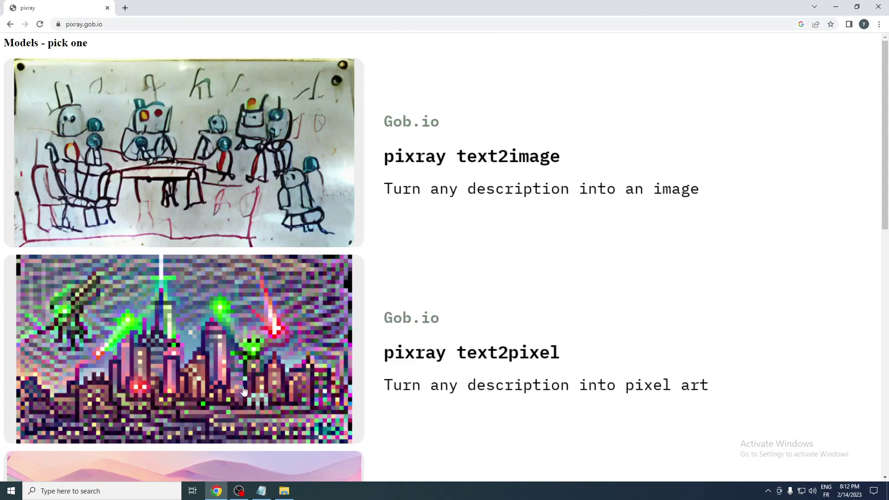
- Open pixray text2pixel, replace the aliens prompt with 'samurai fighthings', and submit it
click(278, 378)
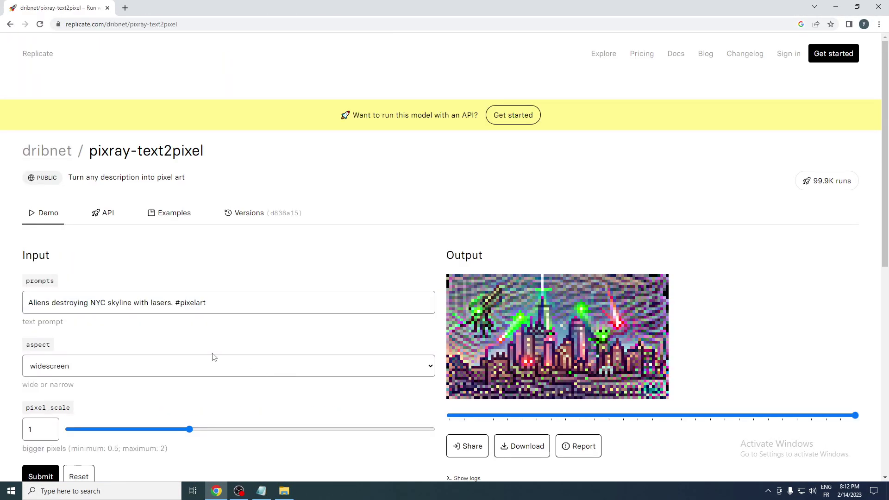
click(123, 301)
key(ctrl+a)
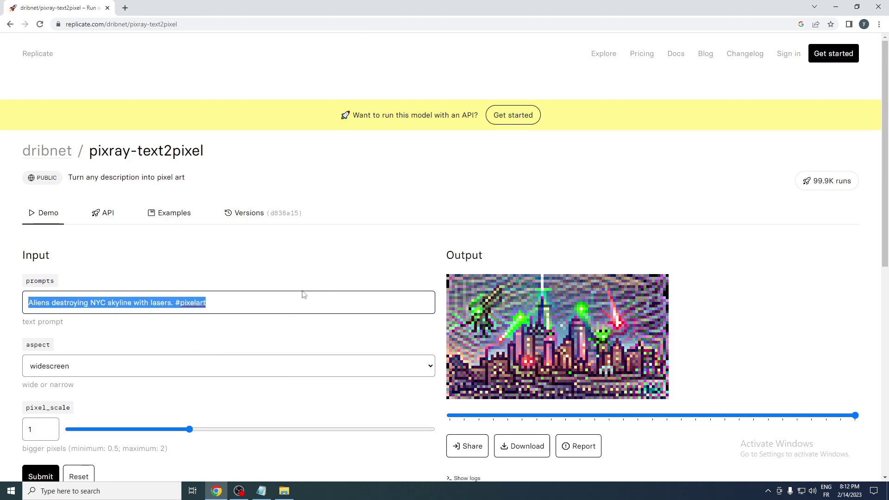
key(BackSpace)
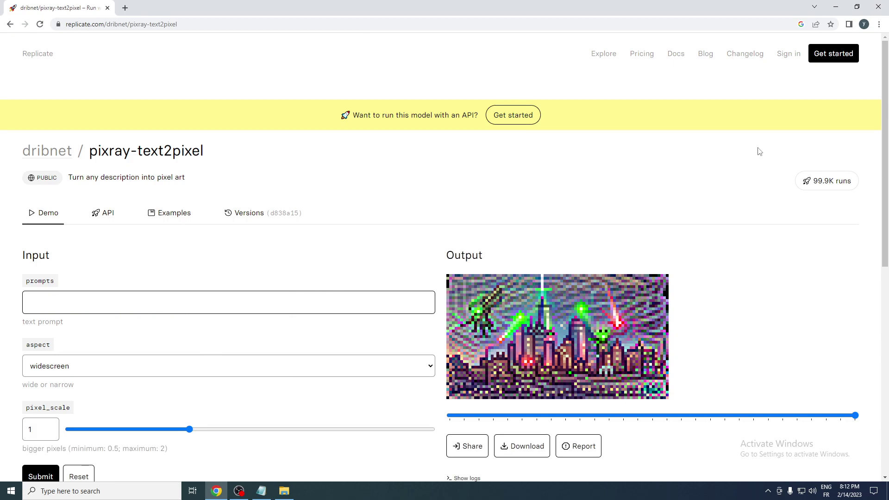
mouse_move(883, 152)
mouse_down()
mouse_move(883, 212)
mouse_move(873, 149)
mouse_up()
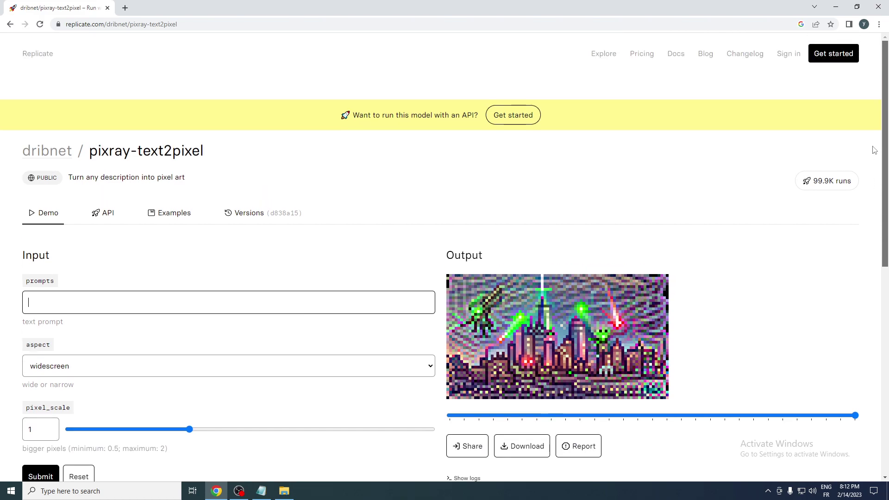
scroll(849, 204, down, 3)
text(sa)
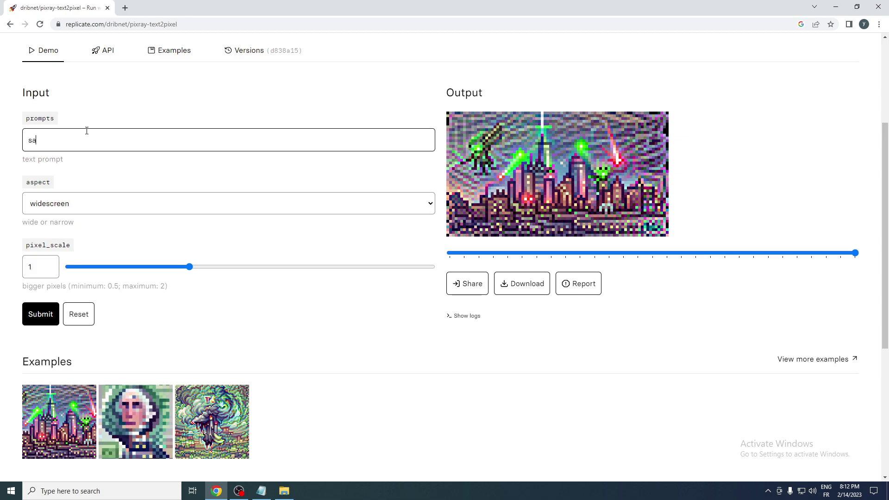
text(murai fight)
text(hings)
key(BackSpace)
click(44, 322)
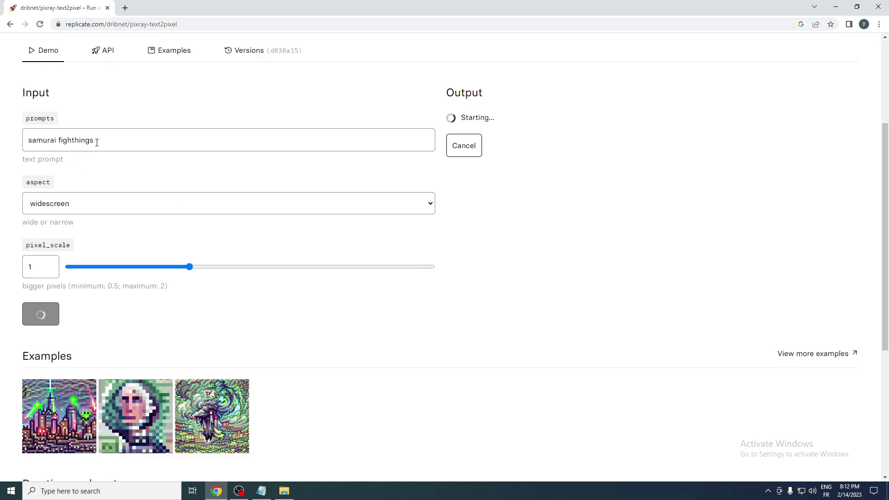
- Open the pixray-text2pixel examples page from an example image in a new tab
click(239, 490)
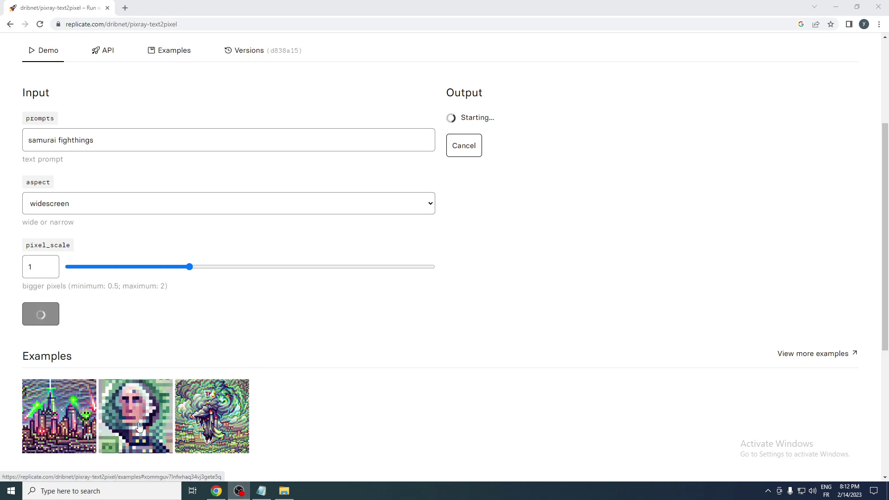
scroll(867, 284, down, 2)
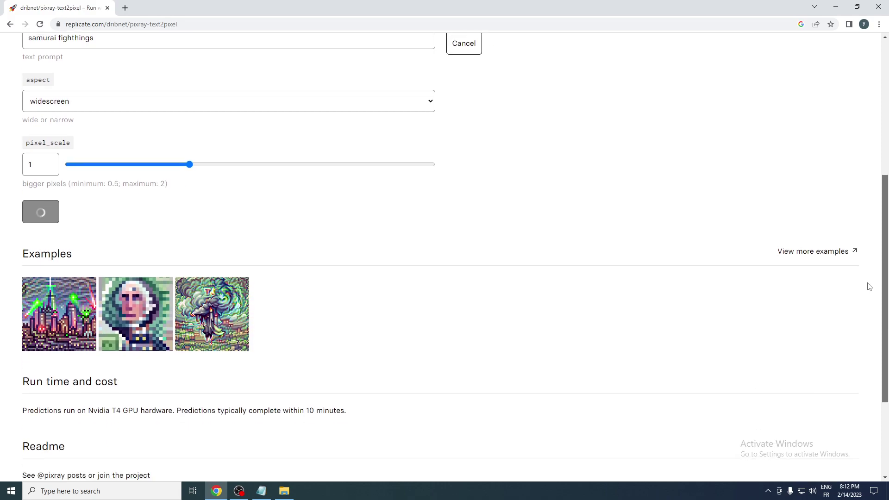
right_click(212, 314)
click(250, 318)
key(ctrl+Tab)
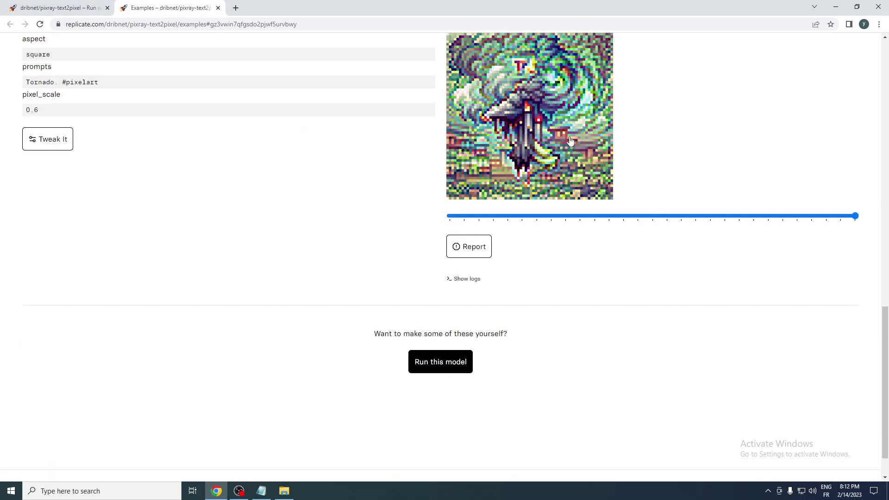
scroll(611, 208, up, 3)
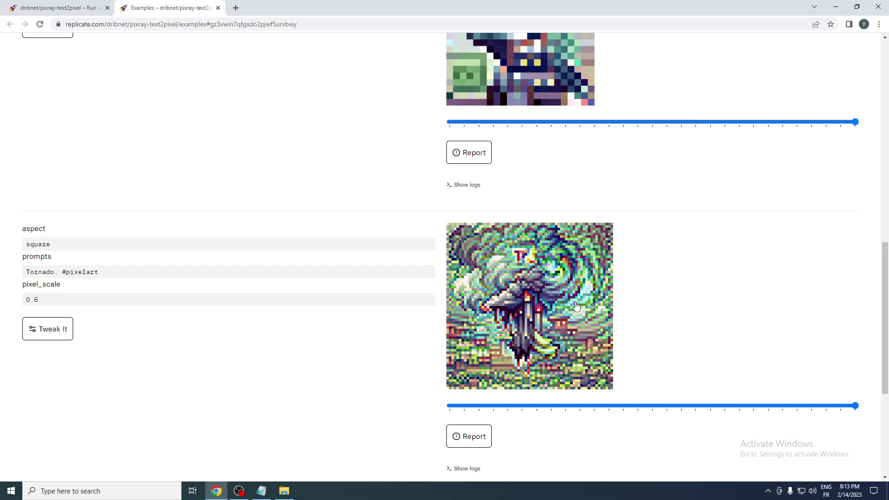
scroll(667, 295, up, 3)
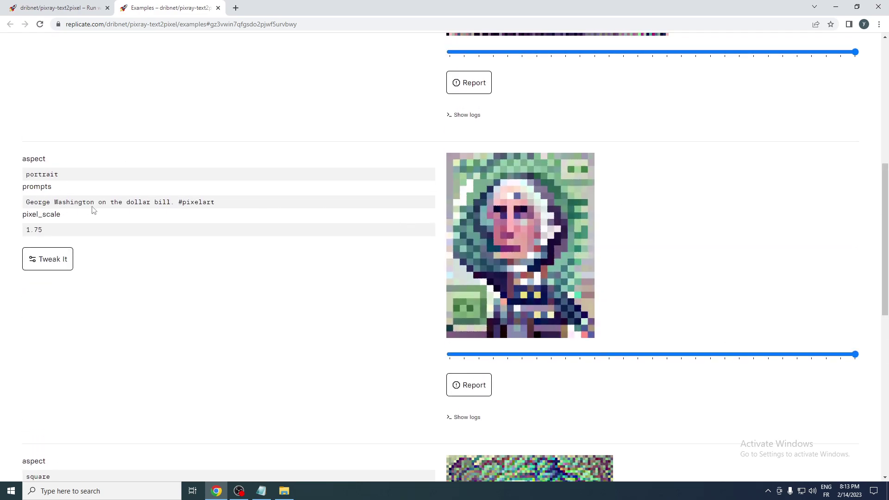
drag(886, 219, 886, 302)
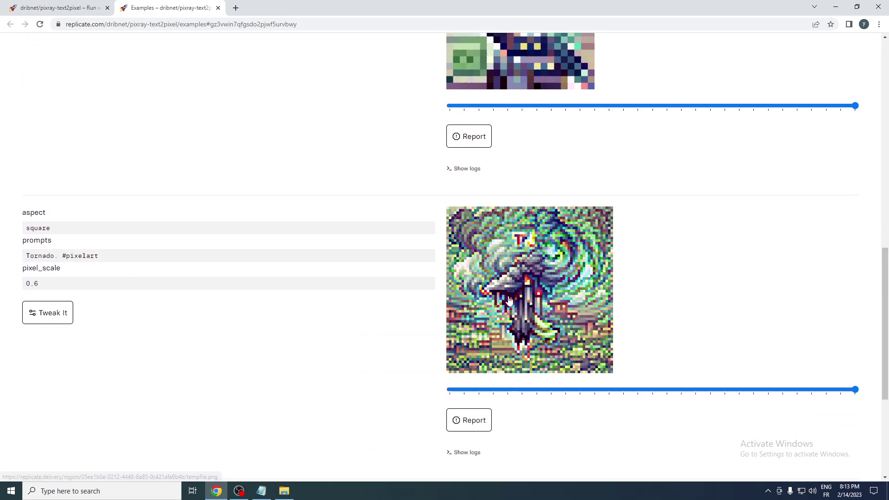
drag(887, 268, 886, 98)
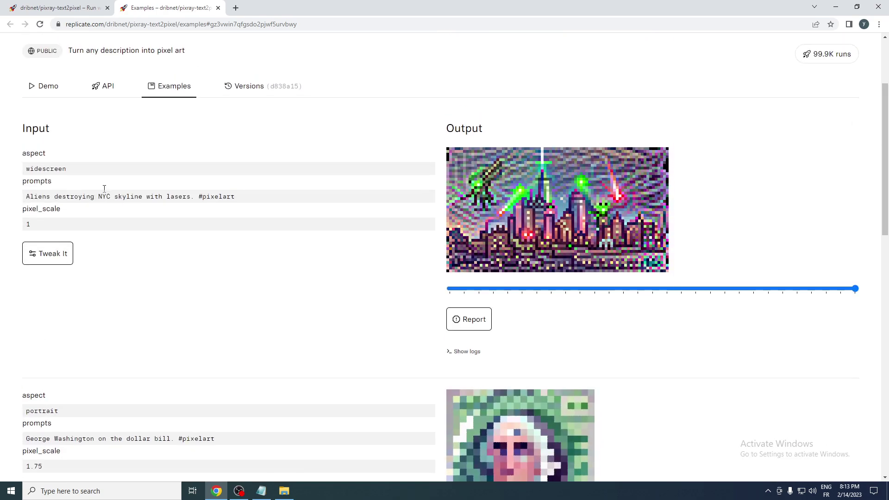
- Switch back to the first tab with the samurai fighthings prediction
click(60, 8)
mouse_move(885, 270)
mouse_down()
mouse_move(885, 221)
mouse_move(840, 198)
mouse_up()
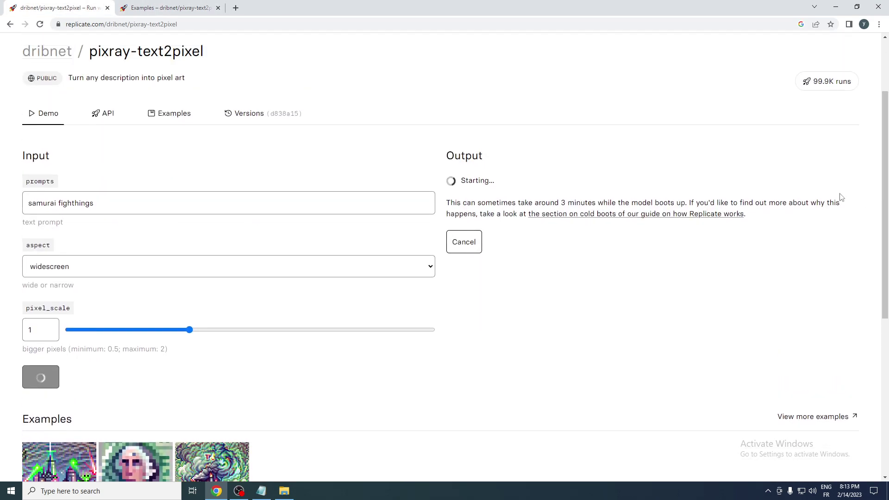